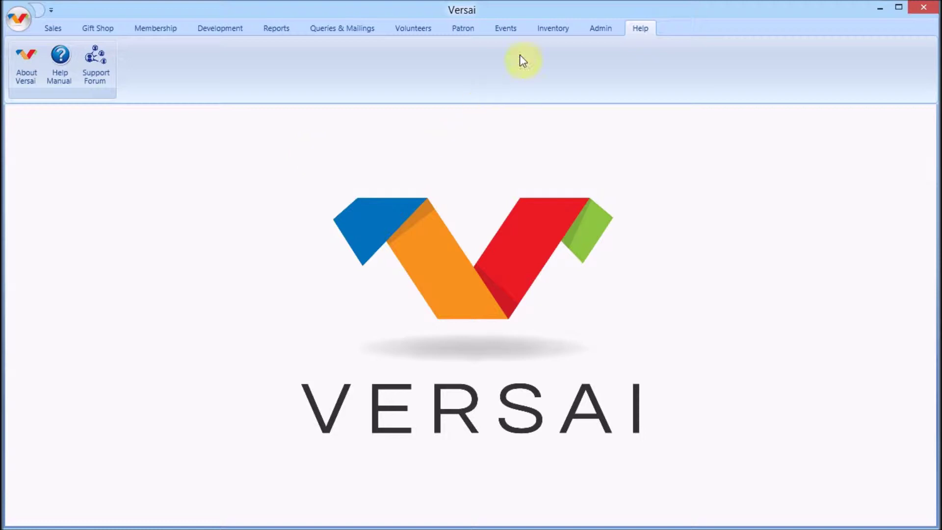
# Go to the Inventory ribbon tab and list the vendors with their addresses, cities and zip codes
pyautogui.click(568, 31)
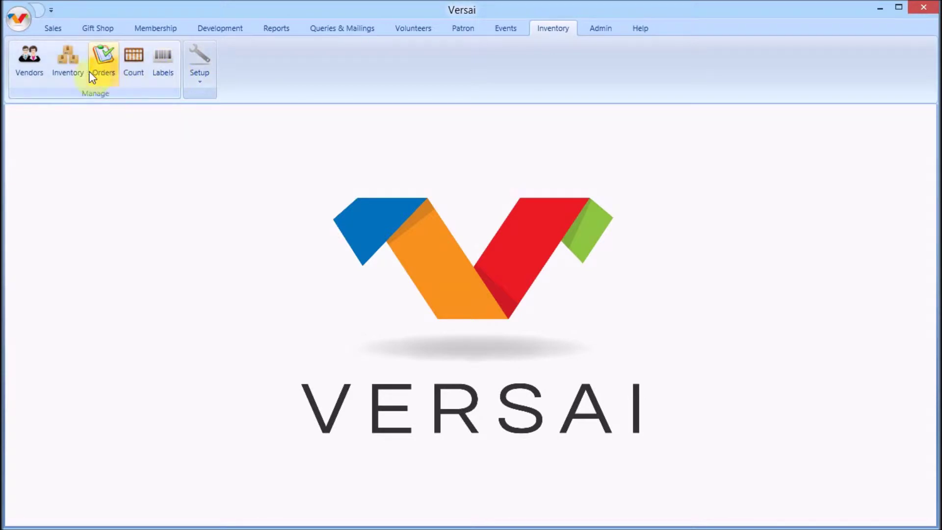
pyautogui.click(42, 74)
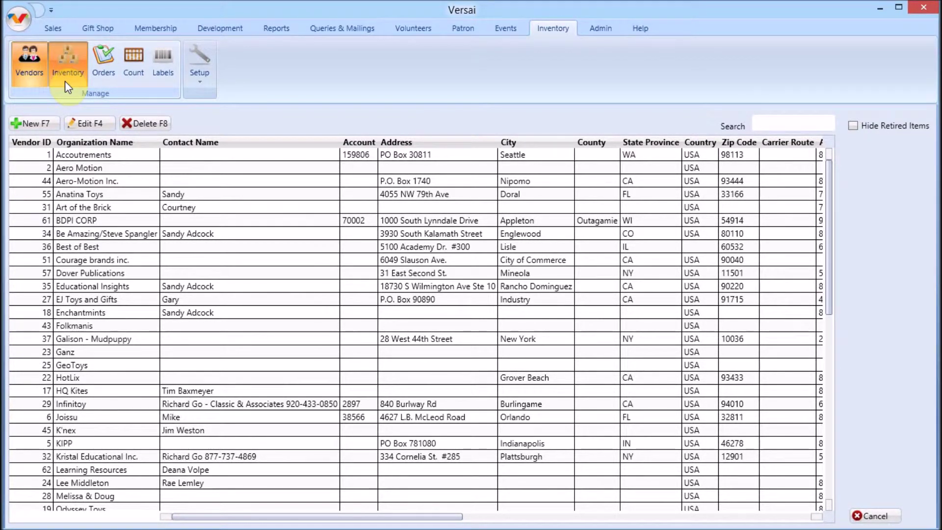
pyautogui.click(65, 81)
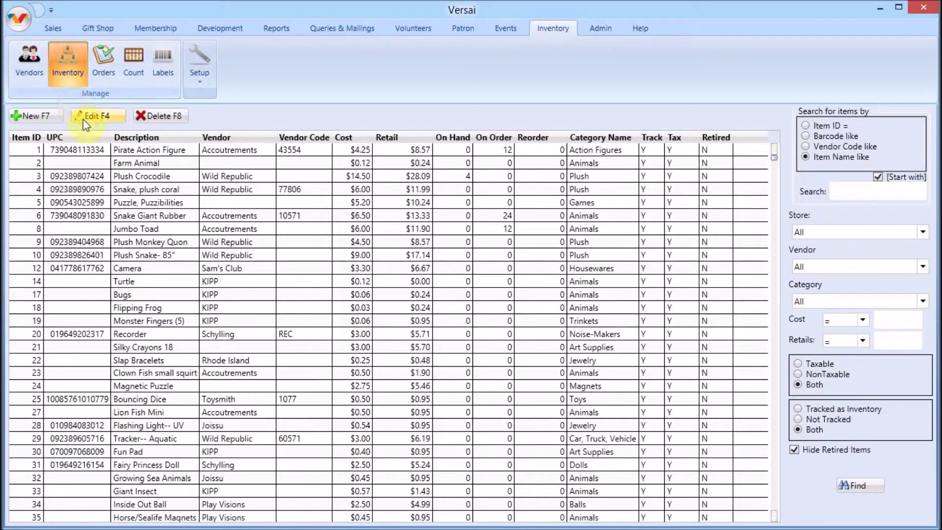
pyautogui.click(113, 80)
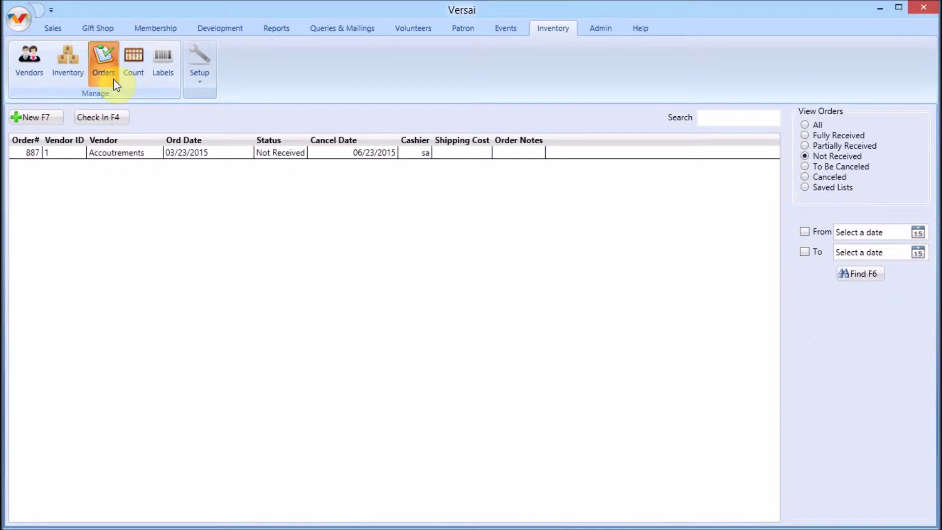
pyautogui.click(142, 153)
pyautogui.doubleClick(142, 152)
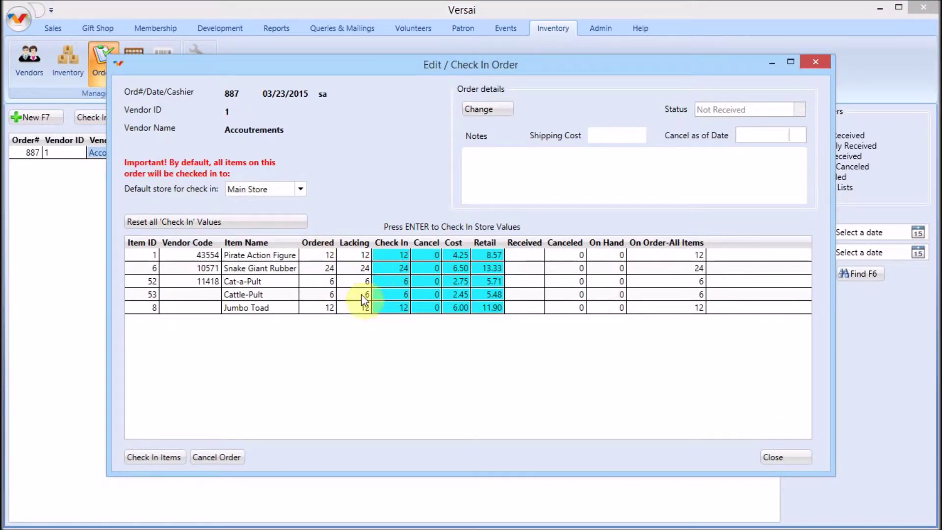
pyautogui.click(773, 457)
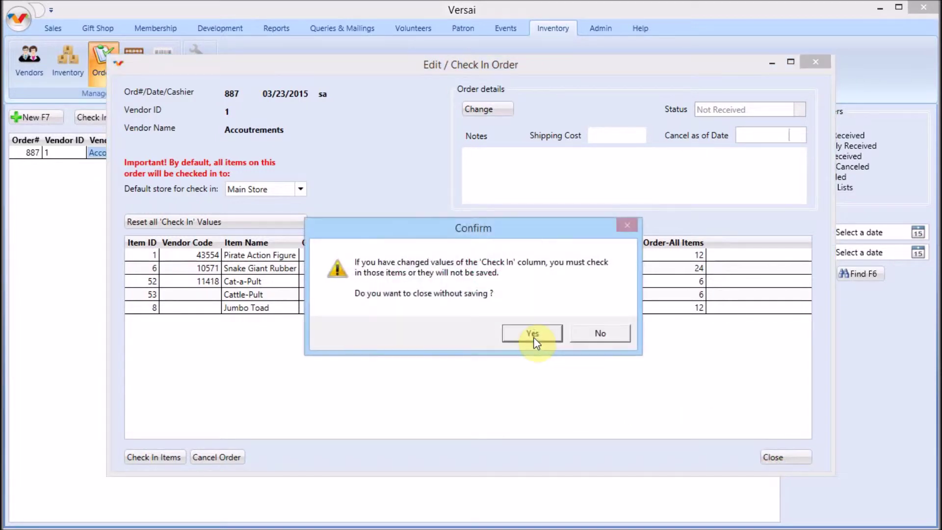
pyautogui.click(533, 334)
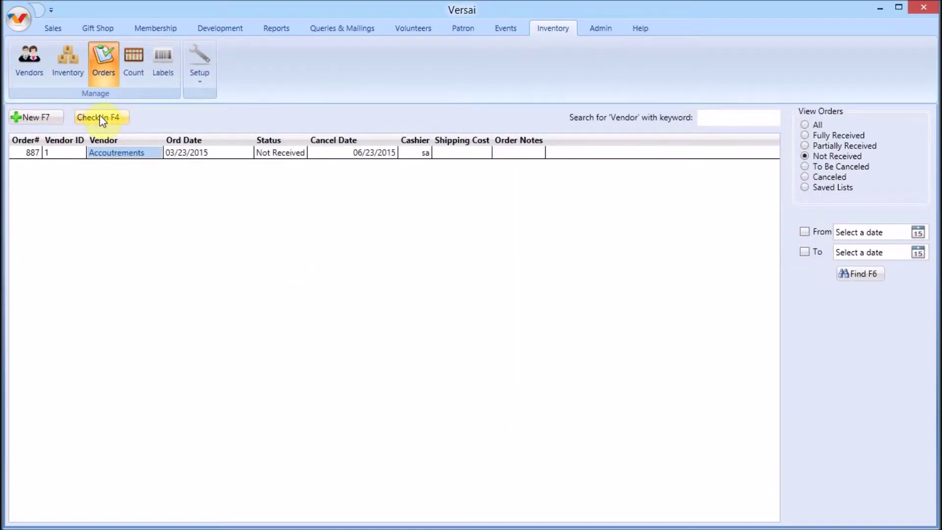
pyautogui.click(140, 78)
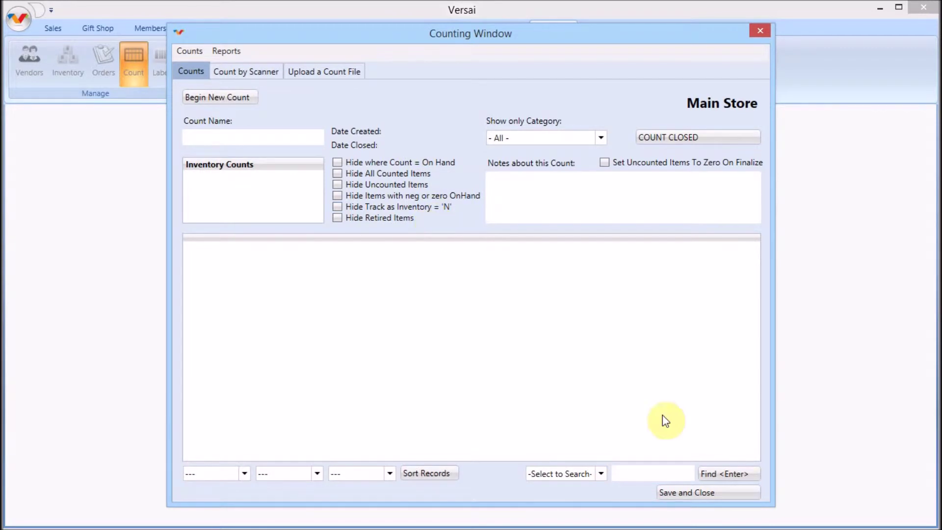
pyautogui.click(726, 493)
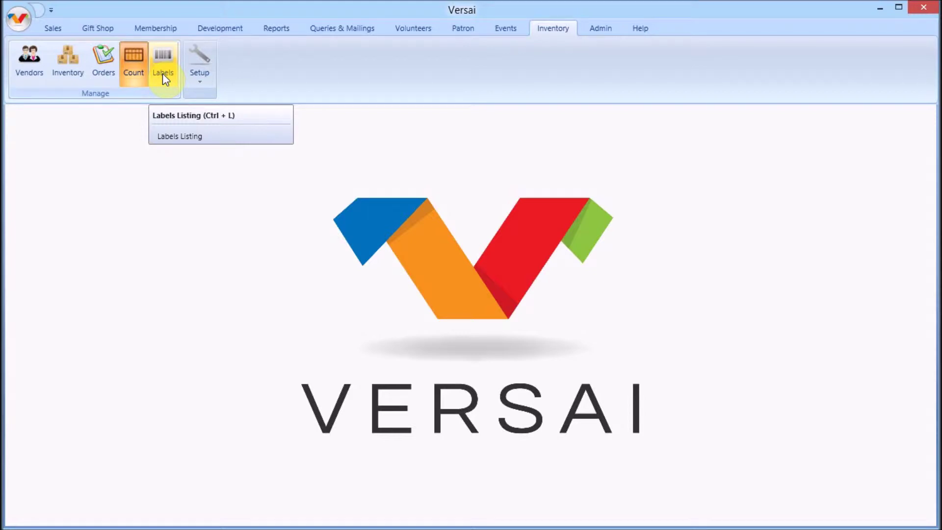
pyautogui.click(207, 82)
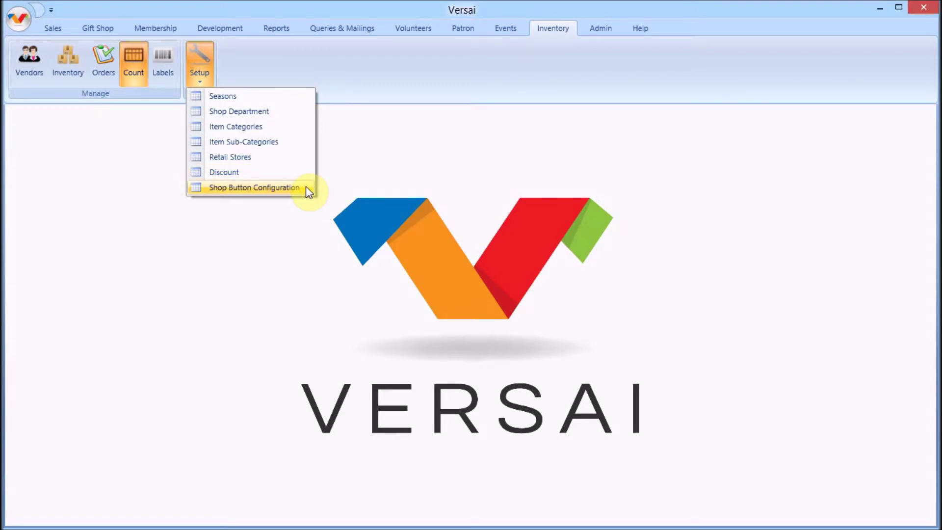
pyautogui.click(305, 210)
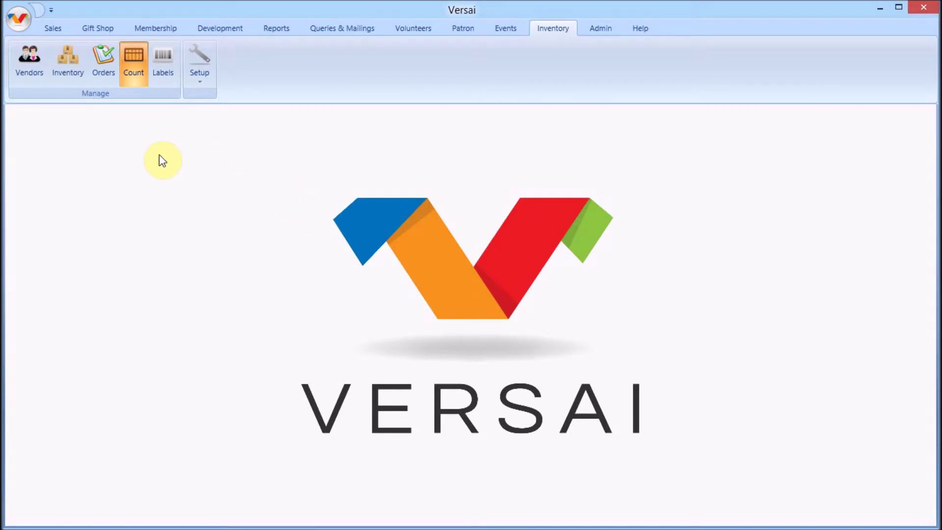
pyautogui.click(75, 81)
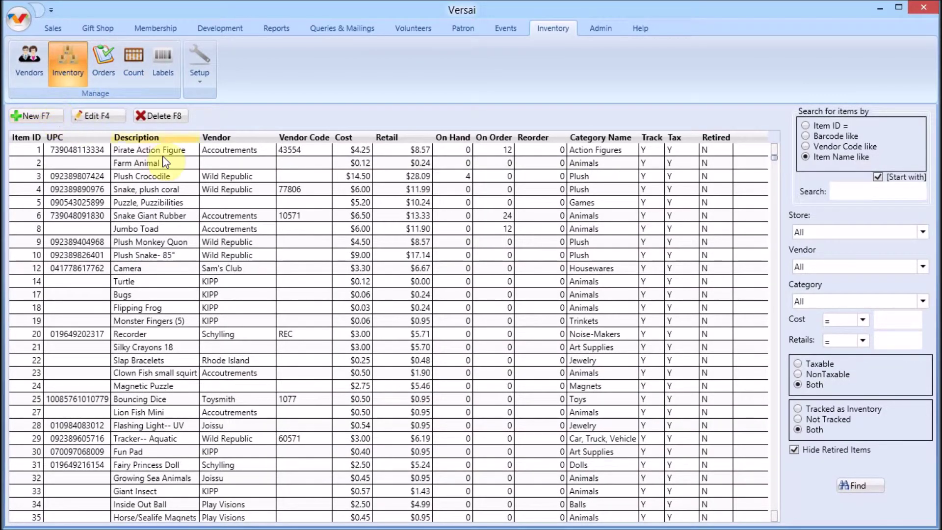
# Open item 1, Pirate Action Figure, and step through its Description, UPC Code and Retired fields
pyautogui.doubleClick(162, 151)
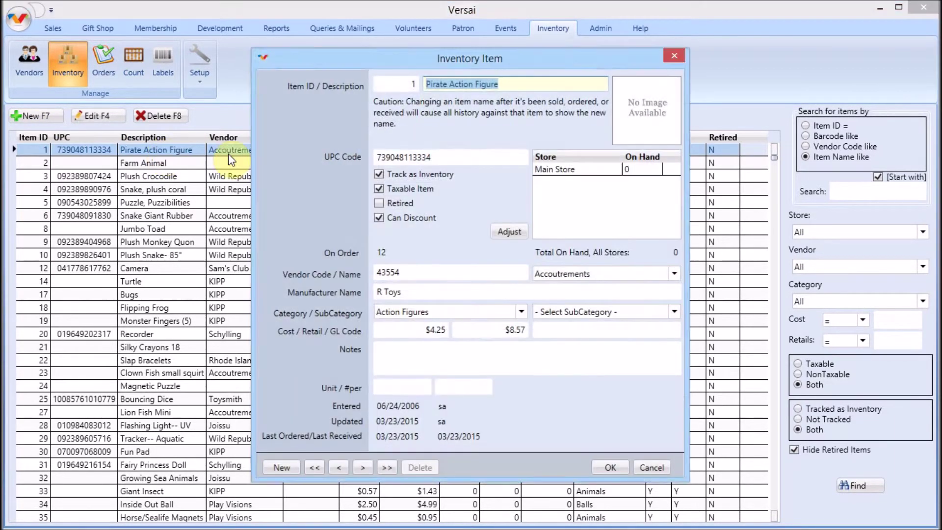
pyautogui.click(540, 84)
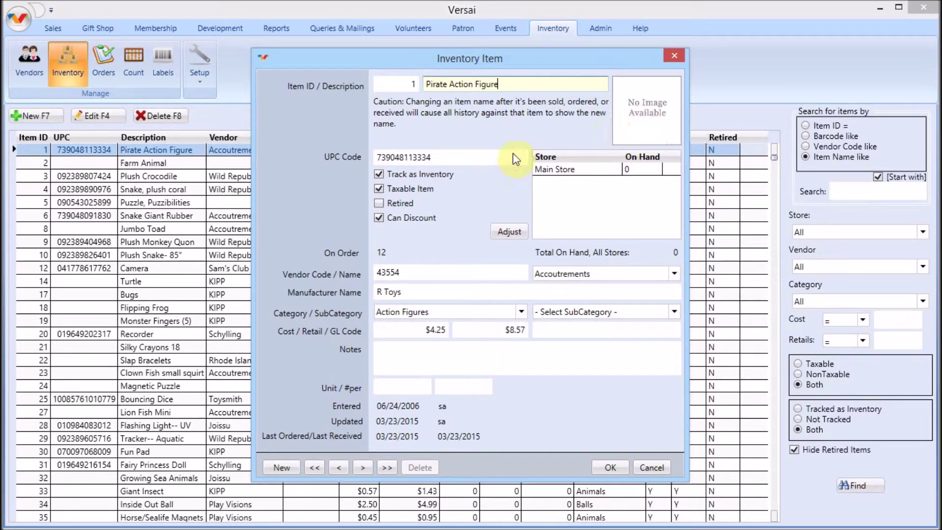
pyautogui.click(464, 159)
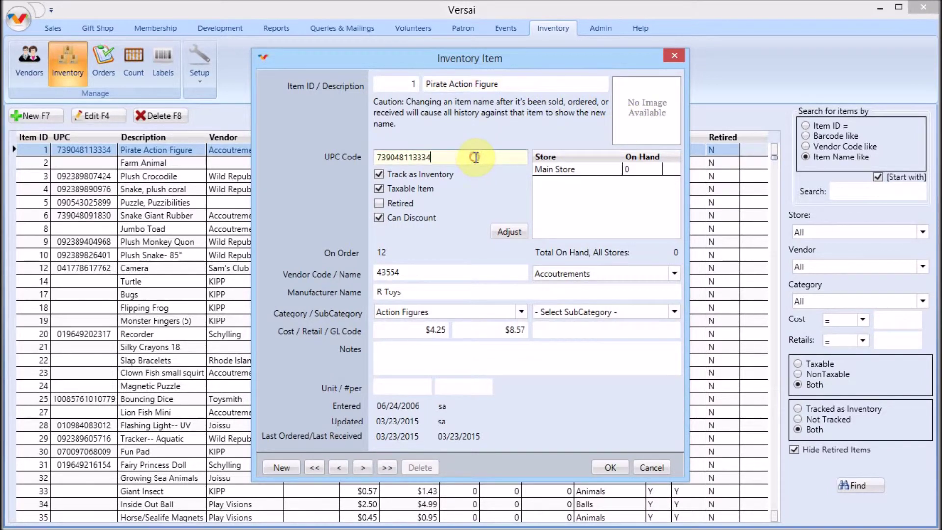
pyautogui.click(381, 204)
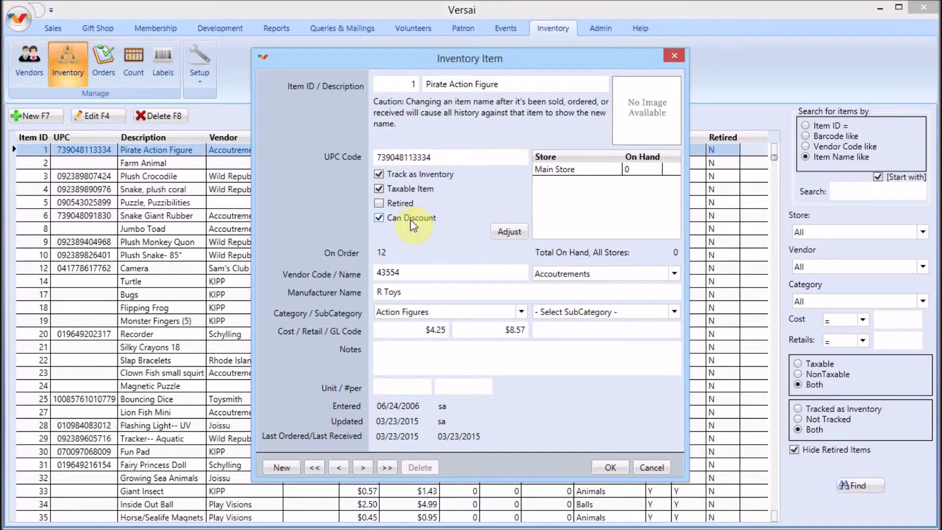
# Enable Can Discount, keeping vendor Accoutrements, manufacturer R Toys and category Action Figures
pyautogui.click(384, 219)
pyautogui.click(428, 273)
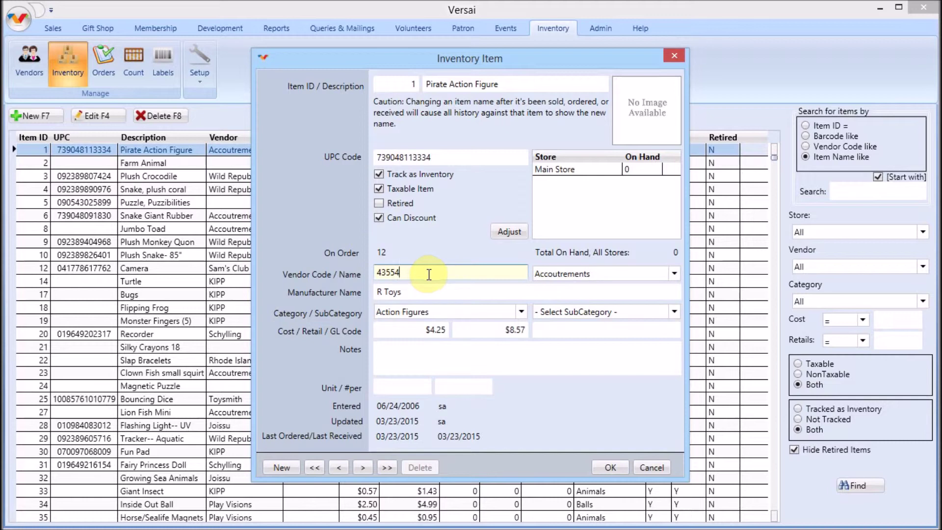
pyautogui.click(674, 274)
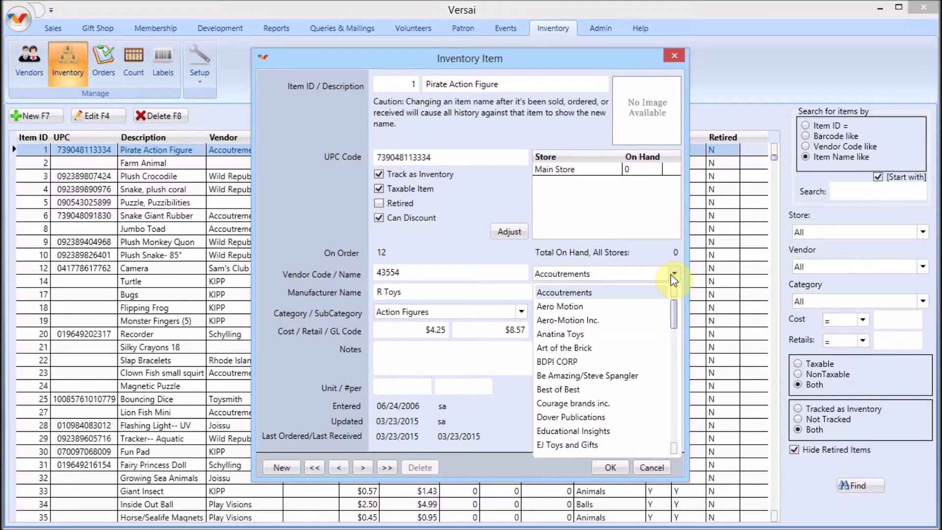
pyautogui.click(675, 274)
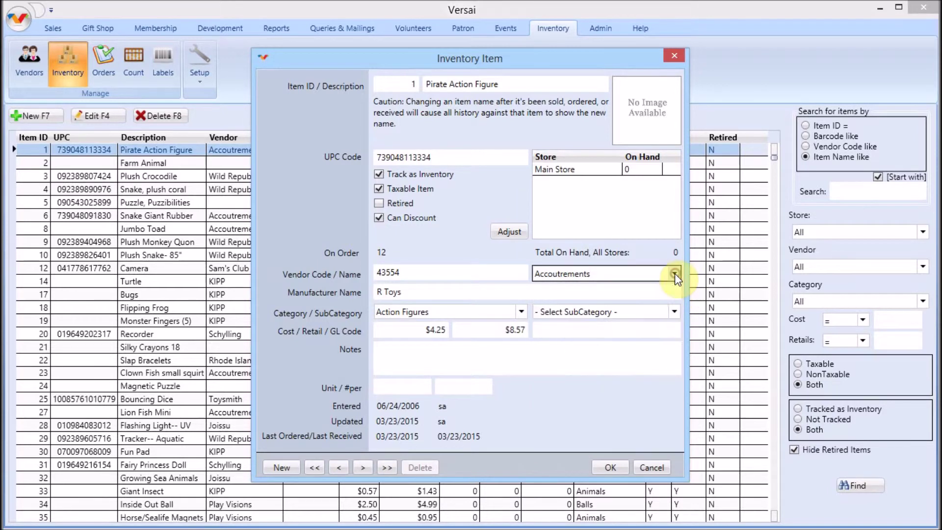
pyautogui.click(461, 292)
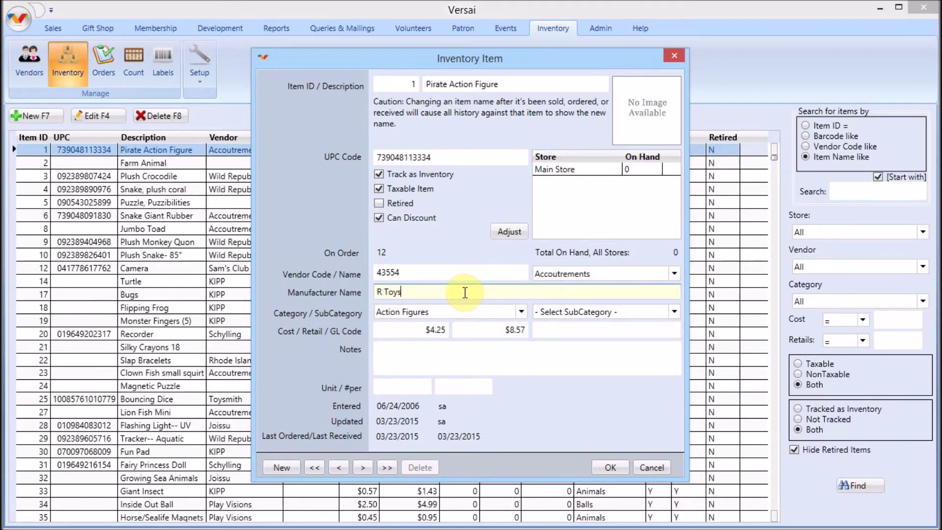
pyautogui.click(521, 312)
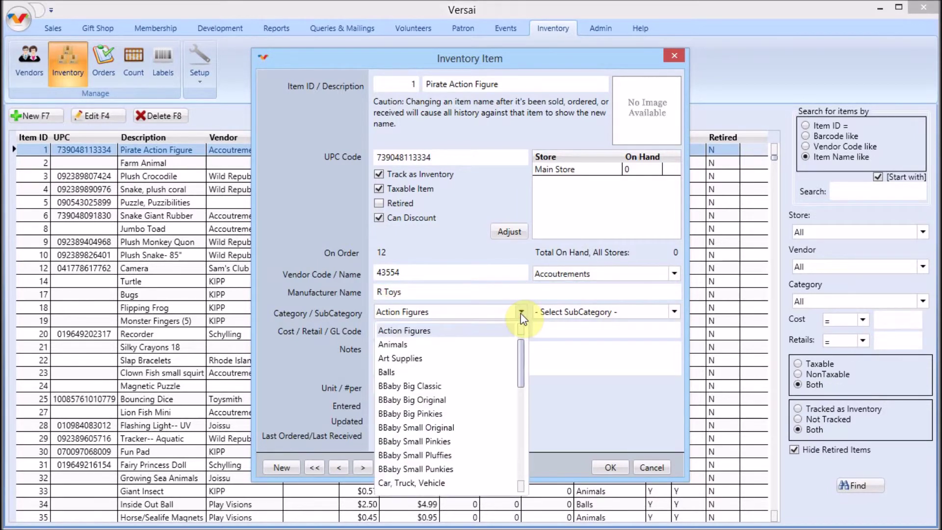
pyautogui.click(521, 313)
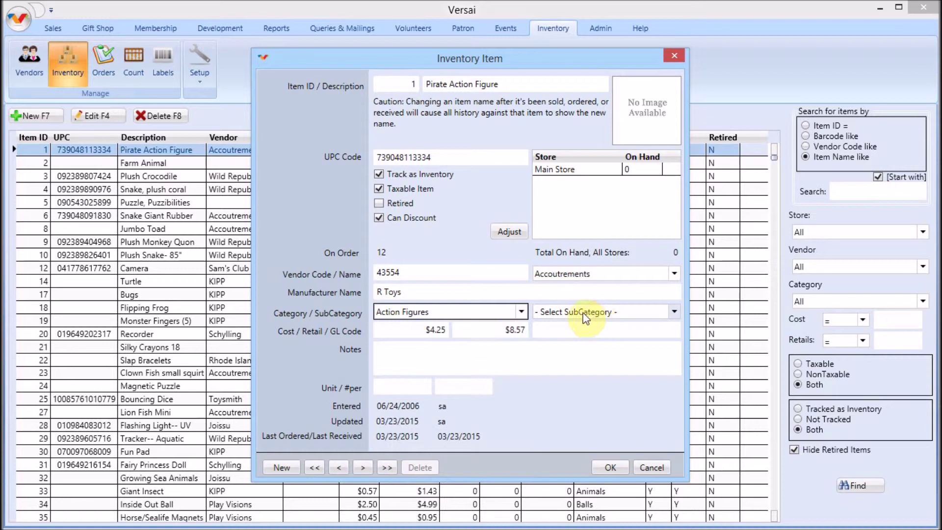
# Review the cost 4.25, retail 8.57, GL code and notes fields
pyautogui.click(430, 330)
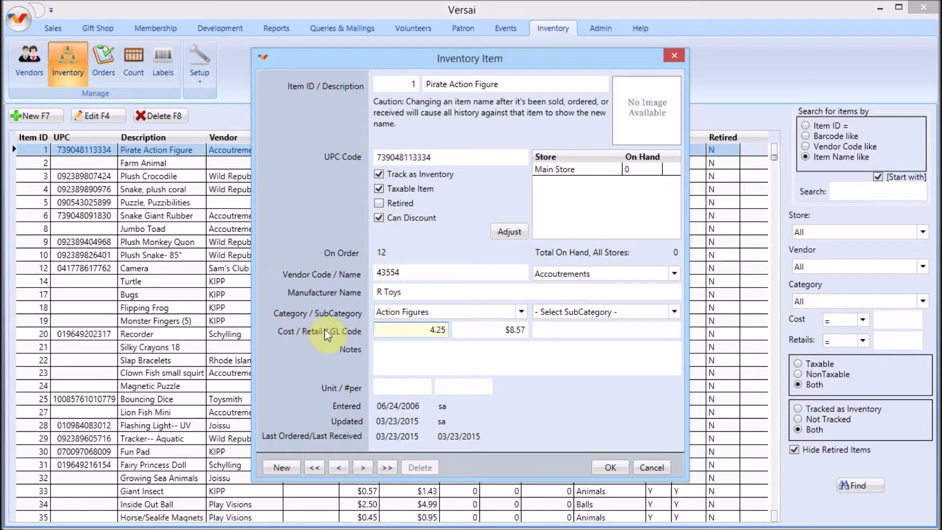
pyautogui.click(473, 329)
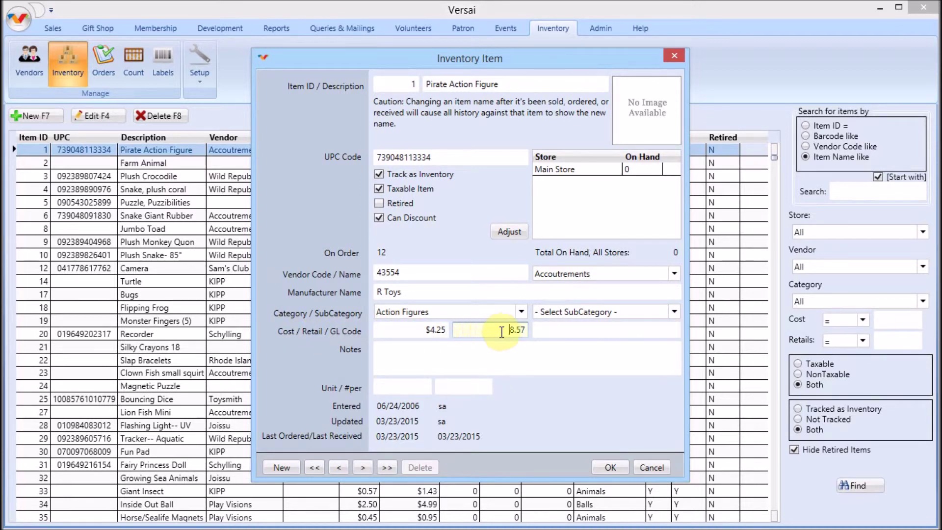
pyautogui.click(546, 330)
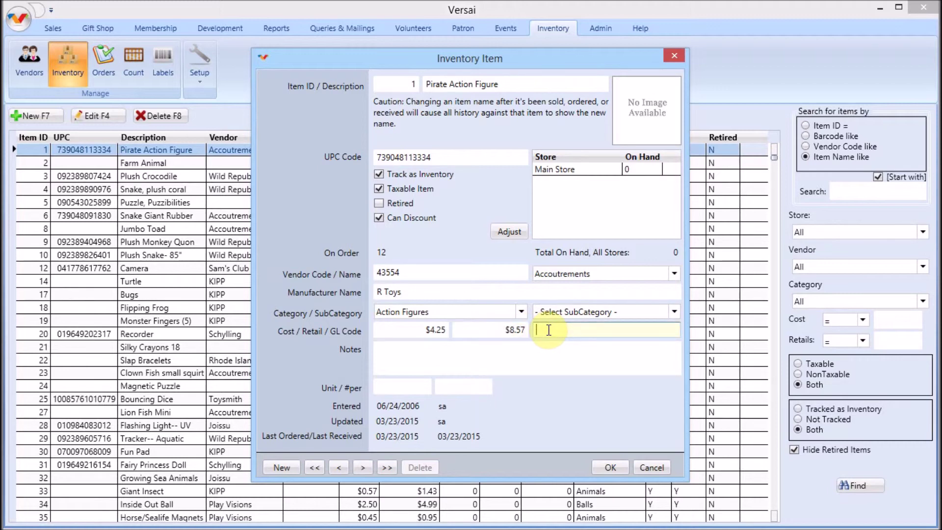
pyautogui.click(542, 351)
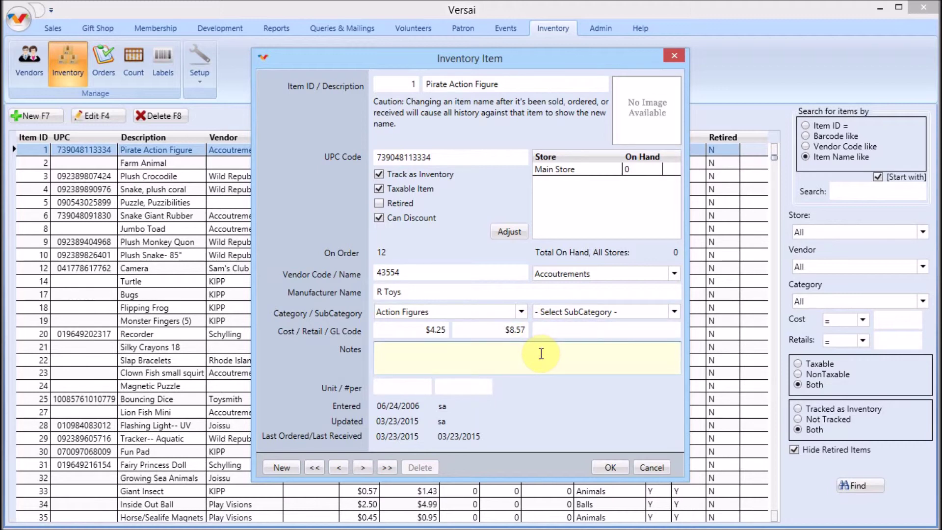
# Open the Main Store stock adjustment, confirm it, and save the item
pyautogui.click(519, 235)
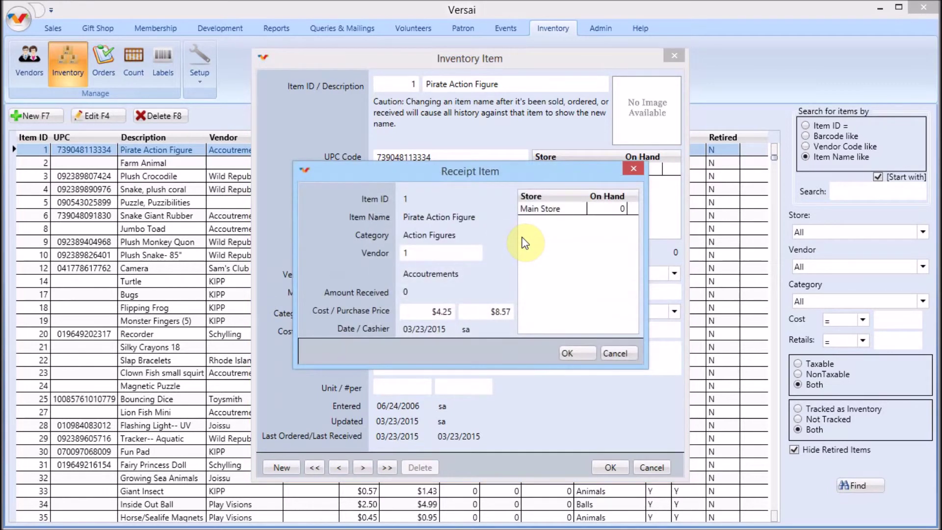
pyautogui.click(564, 210)
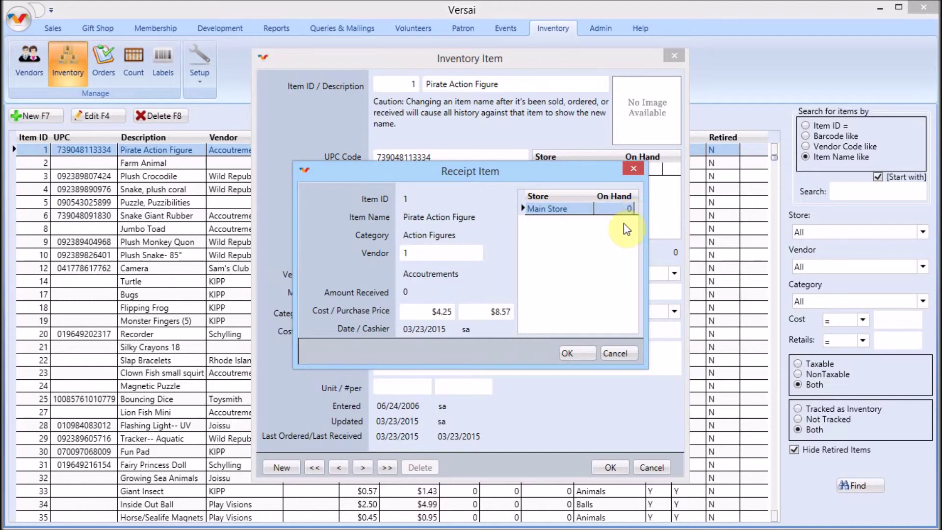
pyautogui.click(587, 353)
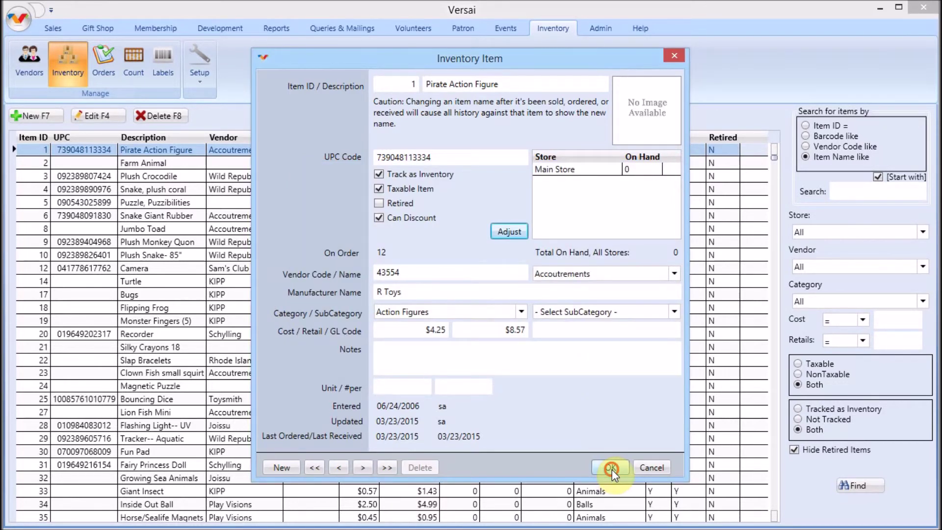
pyautogui.click(612, 469)
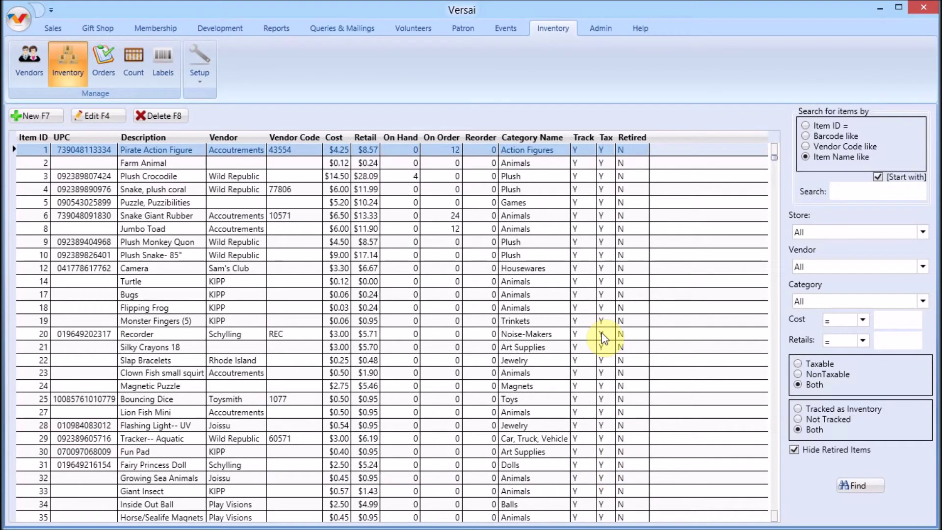
# Open the Help Manual at the Inventory Tab chapter, then close it
pyautogui.click(648, 31)
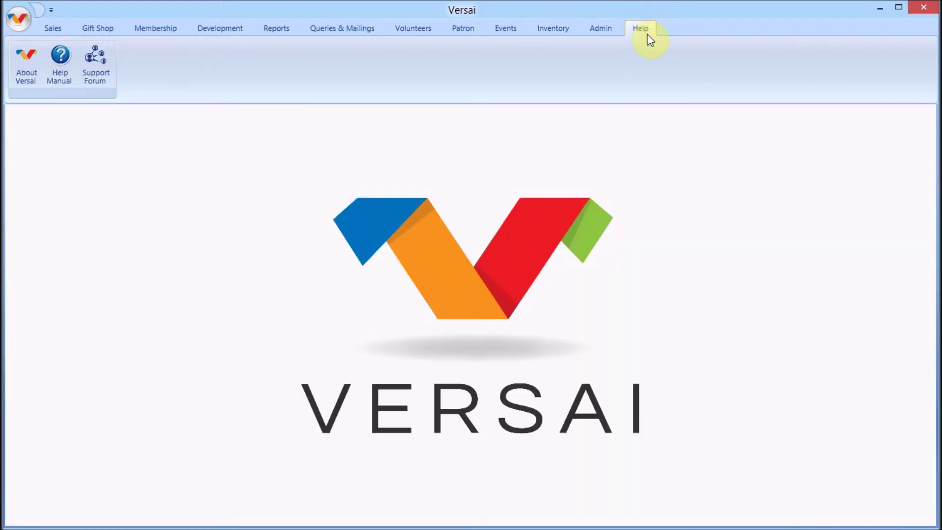
pyautogui.click(66, 81)
pyautogui.click(206, 194)
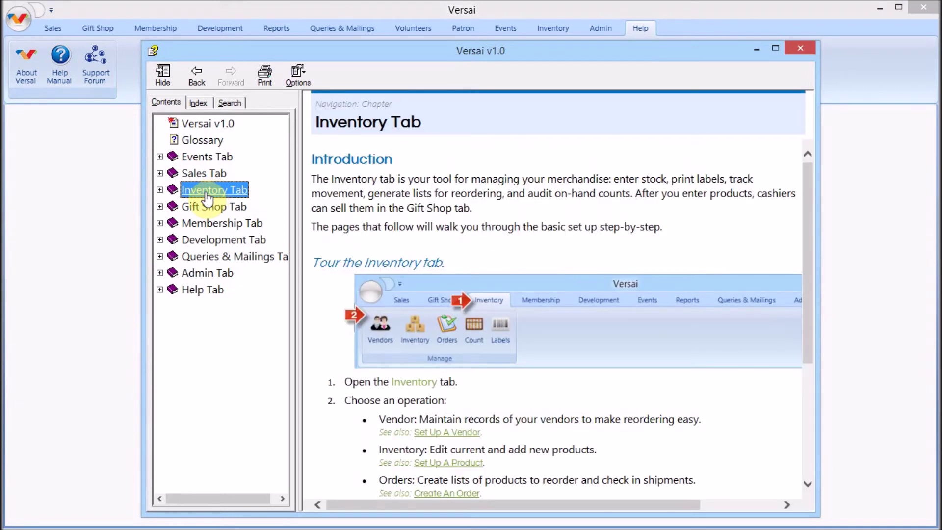
pyautogui.click(807, 49)
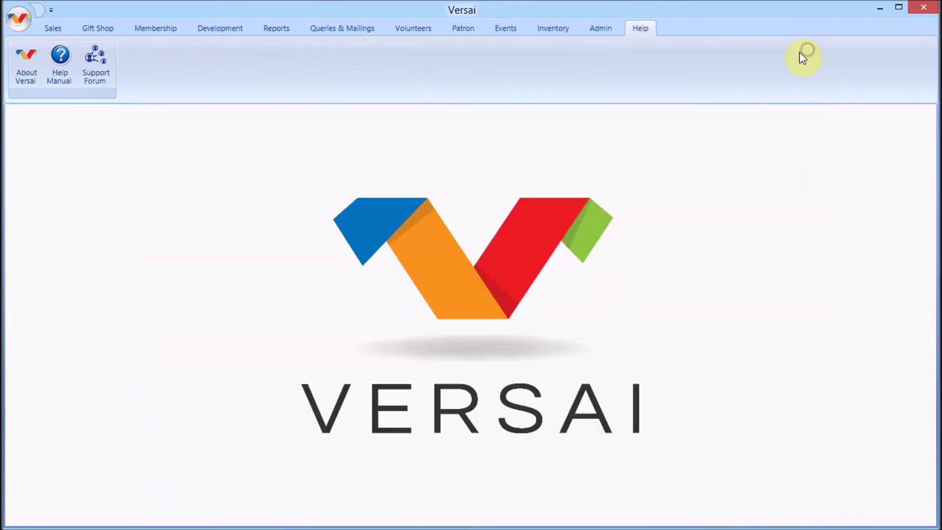